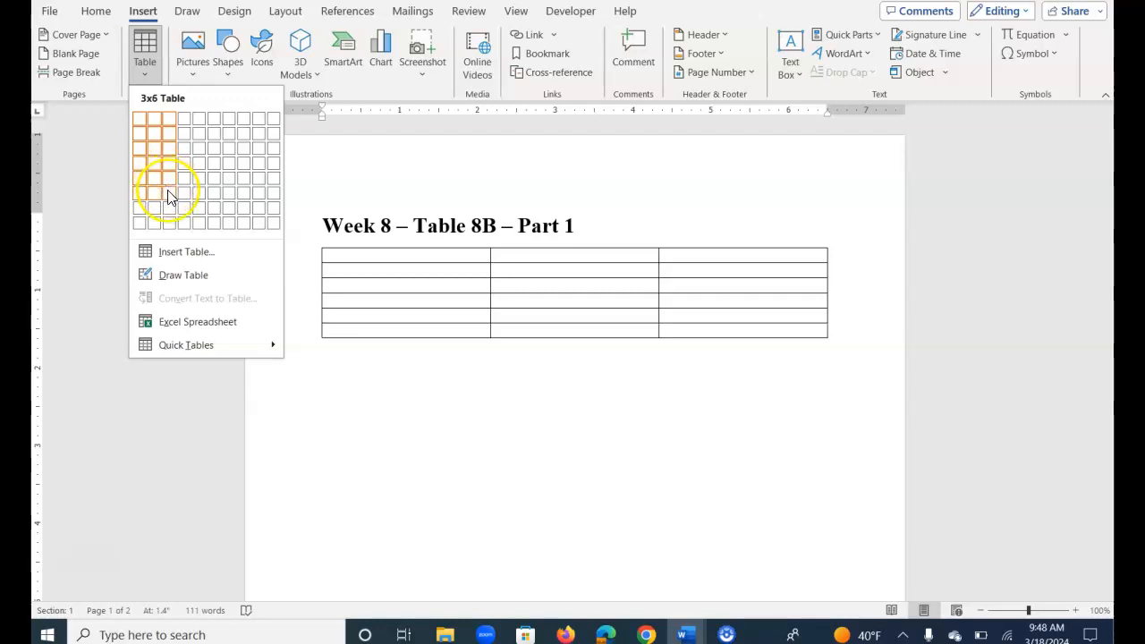
Insert a table with 3 columns and 6 rows below the Part 1 heading
click(193, 255)
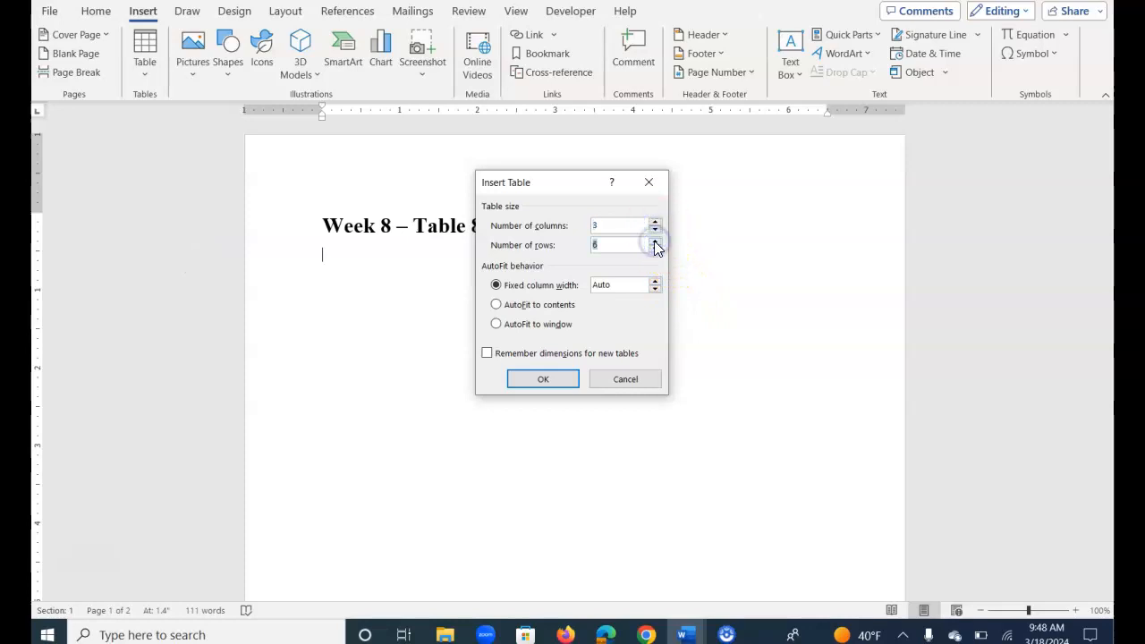
click(535, 380)
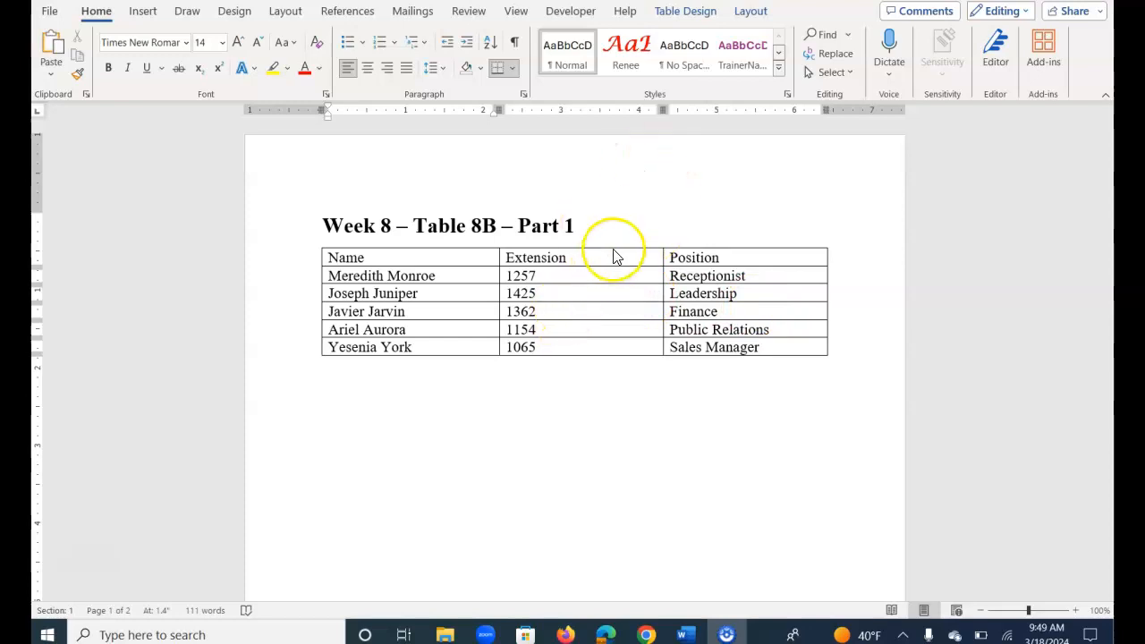
AutoFit the Part 1 table's columns to their contents
click(749, 11)
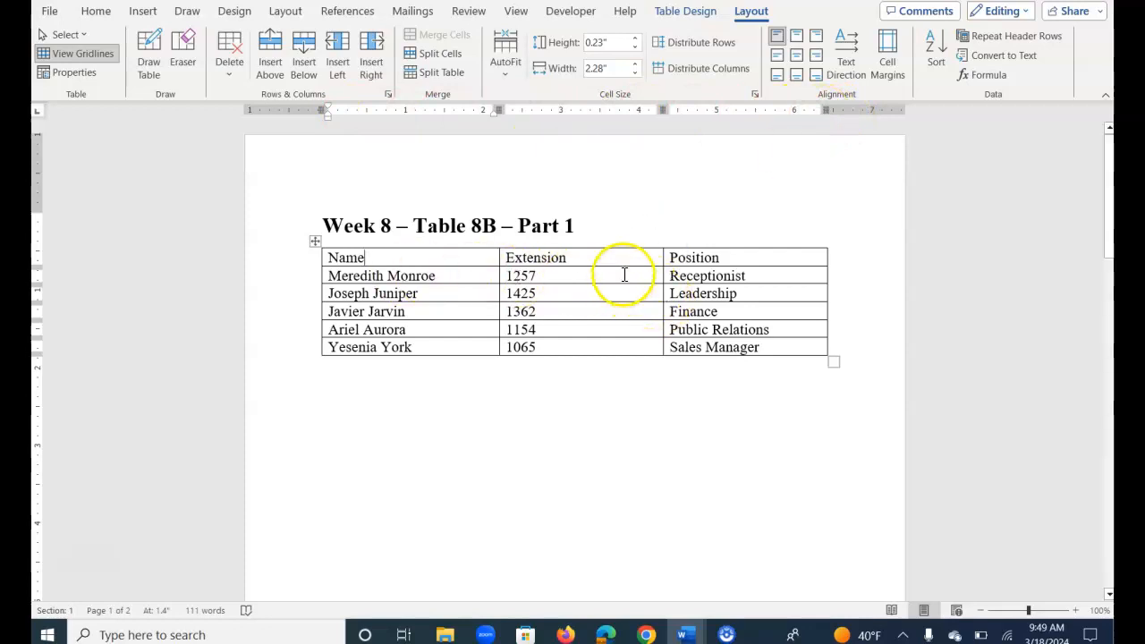
click(505, 70)
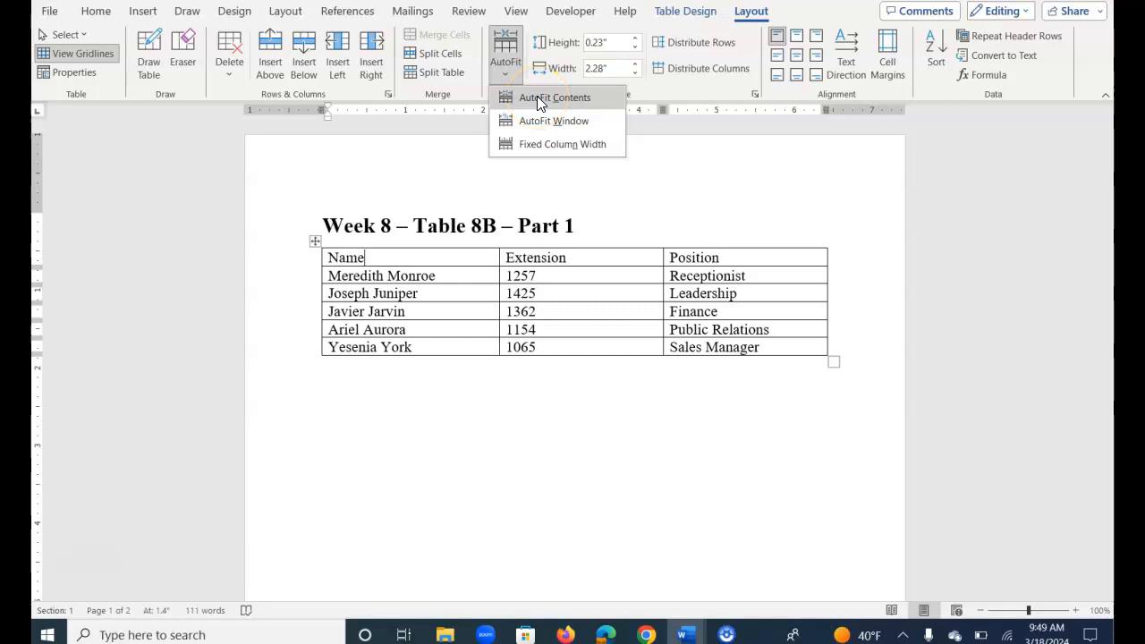
click(537, 96)
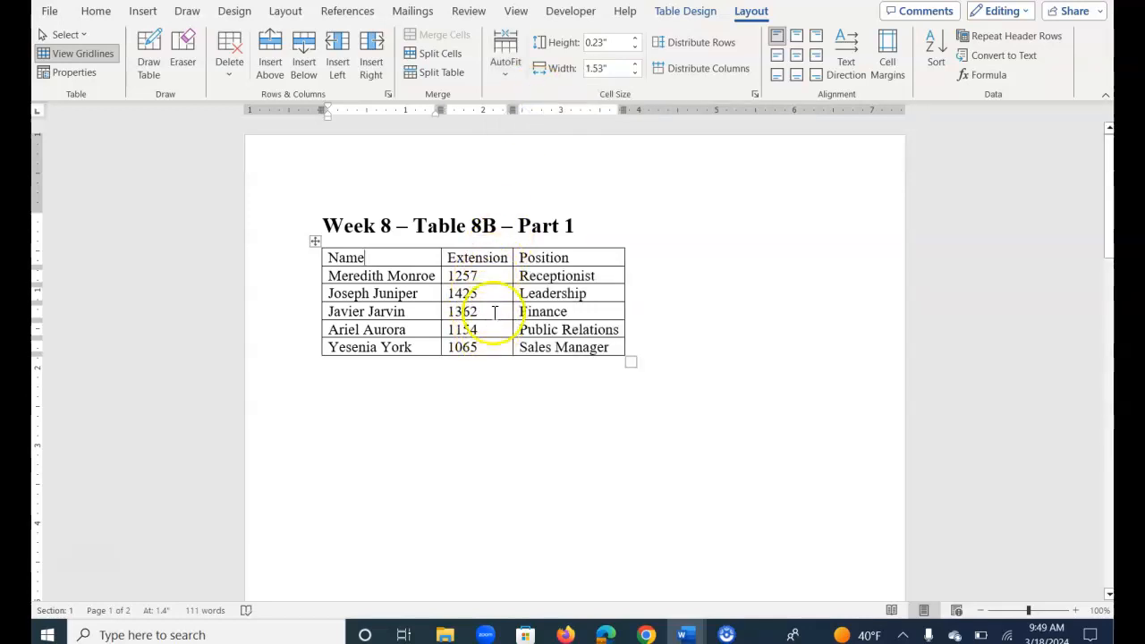
Center the whole Part 1 table horizontally on the page
click(314, 242)
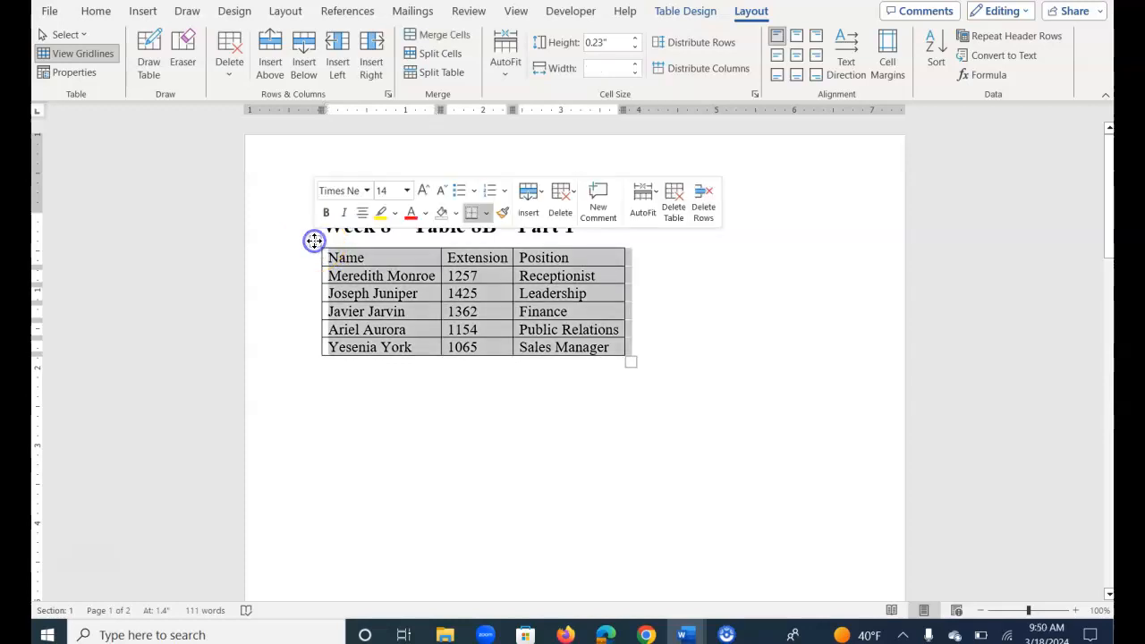
click(364, 215)
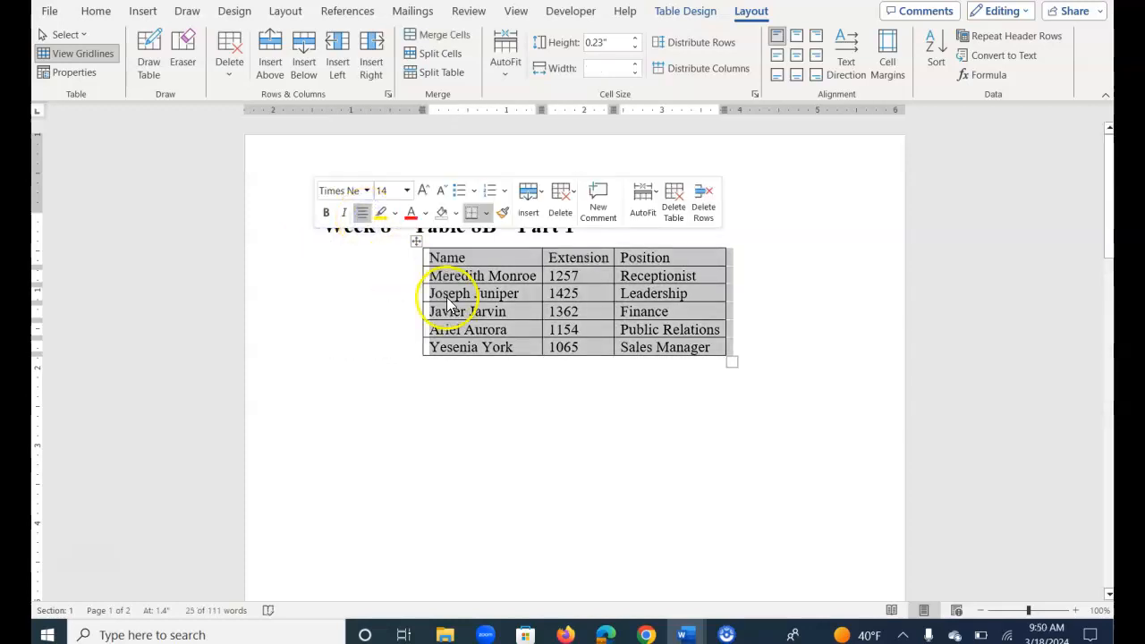
click(514, 283)
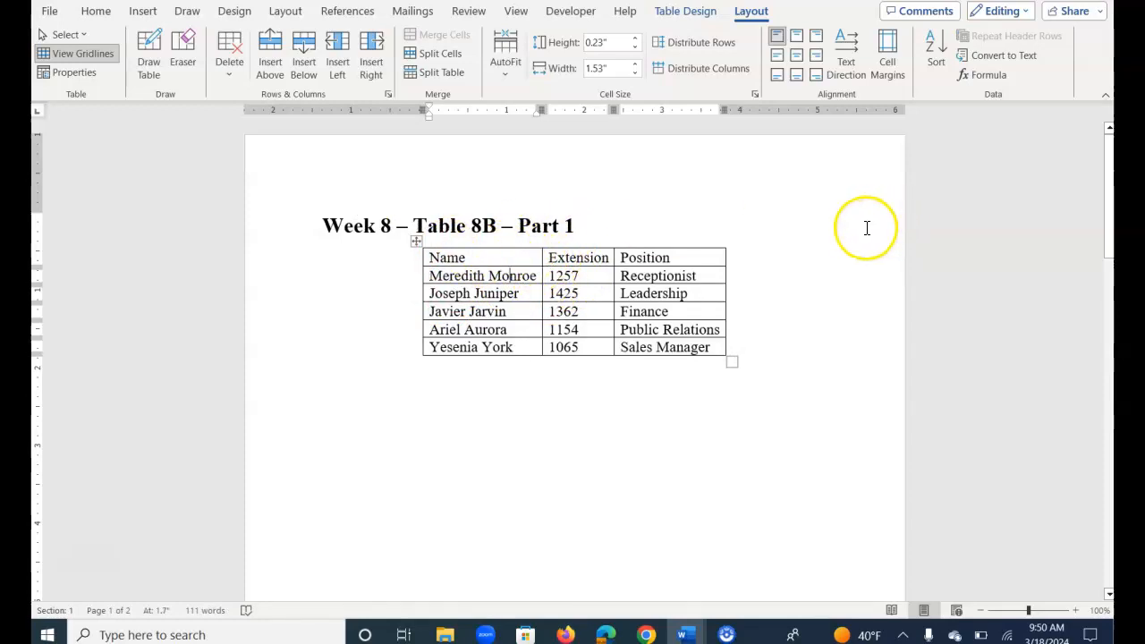
AutoFit the Part 1 table to the window width and distribute its columns evenly
click(513, 67)
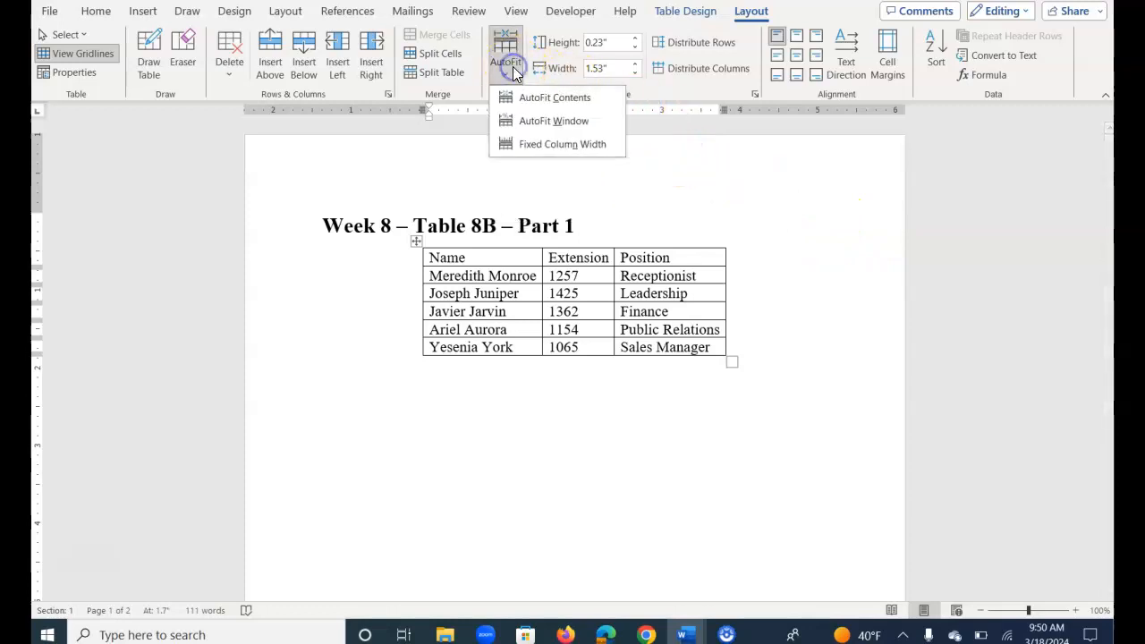
click(532, 120)
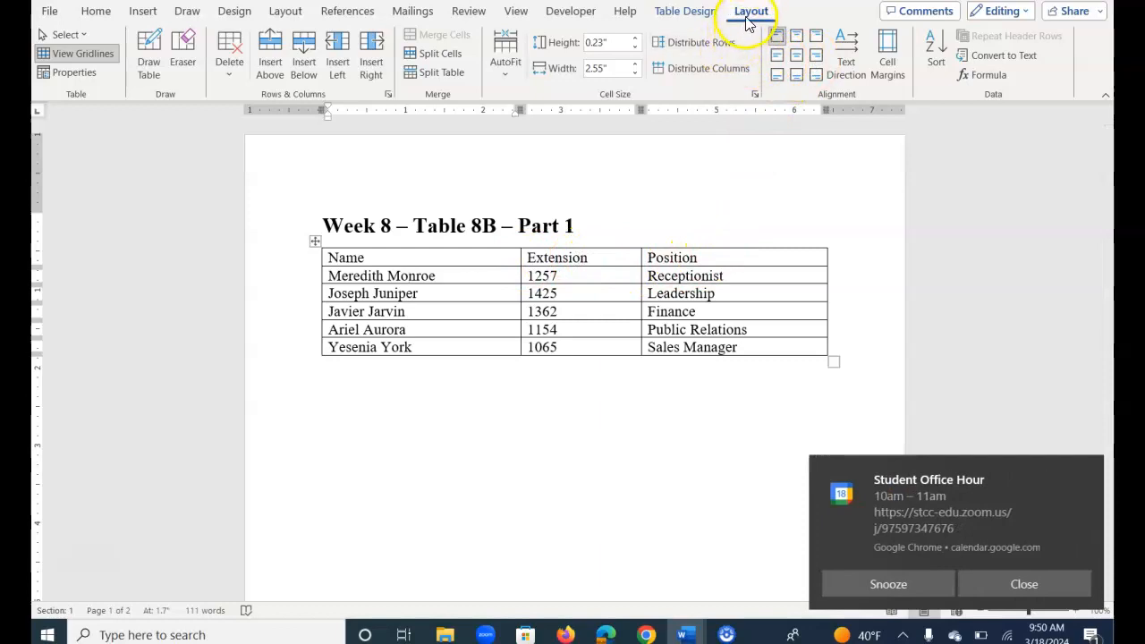
click(716, 71)
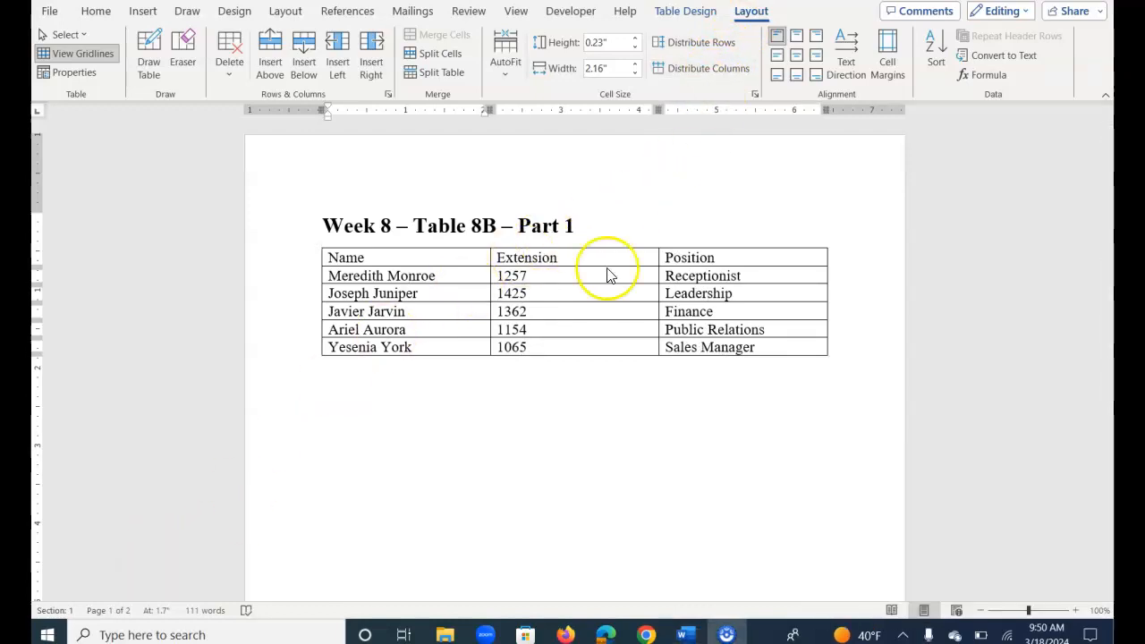
Insert a column between Name and Extension, and head the two name columns First Name and Last Name
click(498, 254)
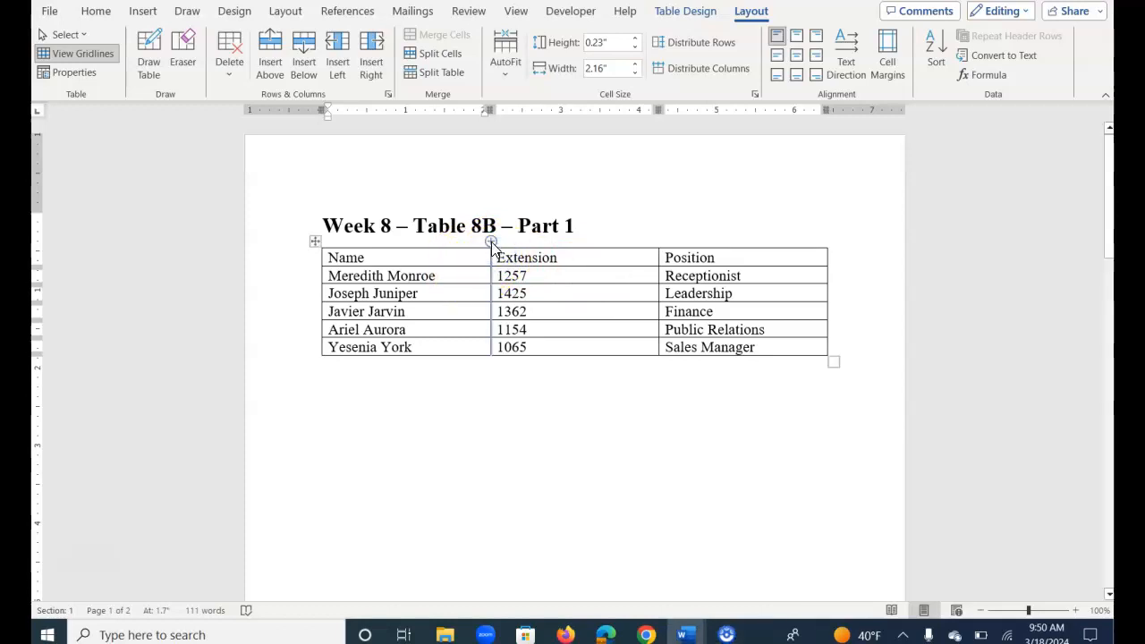
click(490, 244)
click(422, 252)
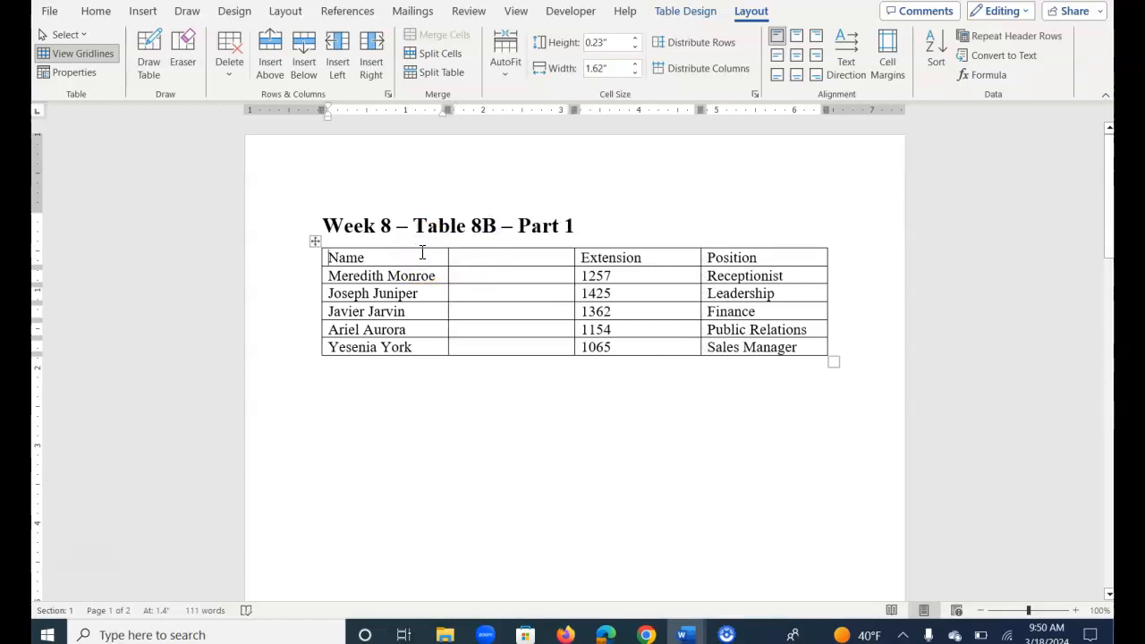
text(First)
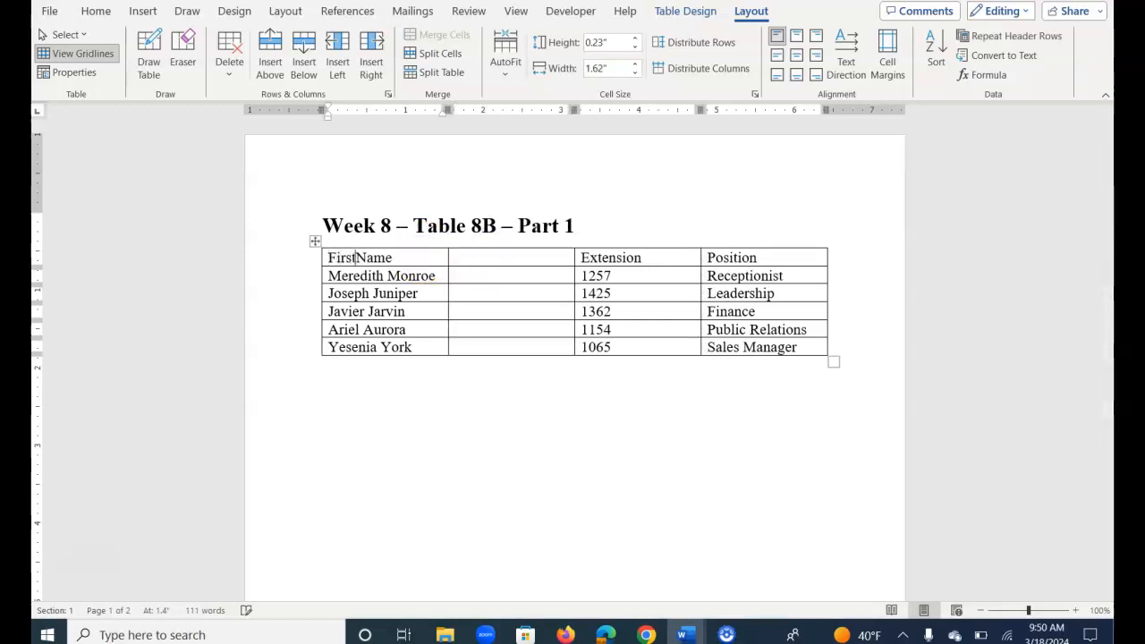
Move each employee's last name from the first column into the Last Name column of the same row
double_click(408, 276)
drag(408, 276, 462, 285)
double_click(394, 293)
drag(396, 295, 468, 294)
double_click(394, 313)
drag(398, 320, 470, 312)
double_click(387, 329)
drag(387, 329, 461, 356)
double_click(402, 347)
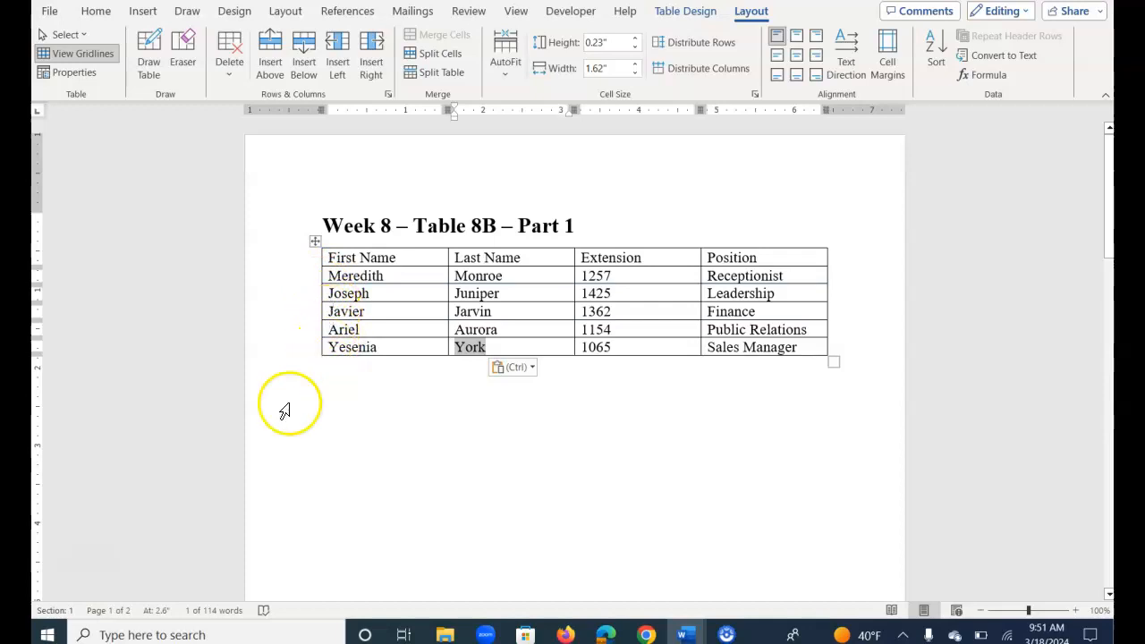
click(392, 349)
Add a new row at the end of the Part 1 table, after the Sales Manager row
mouse_move(319, 361)
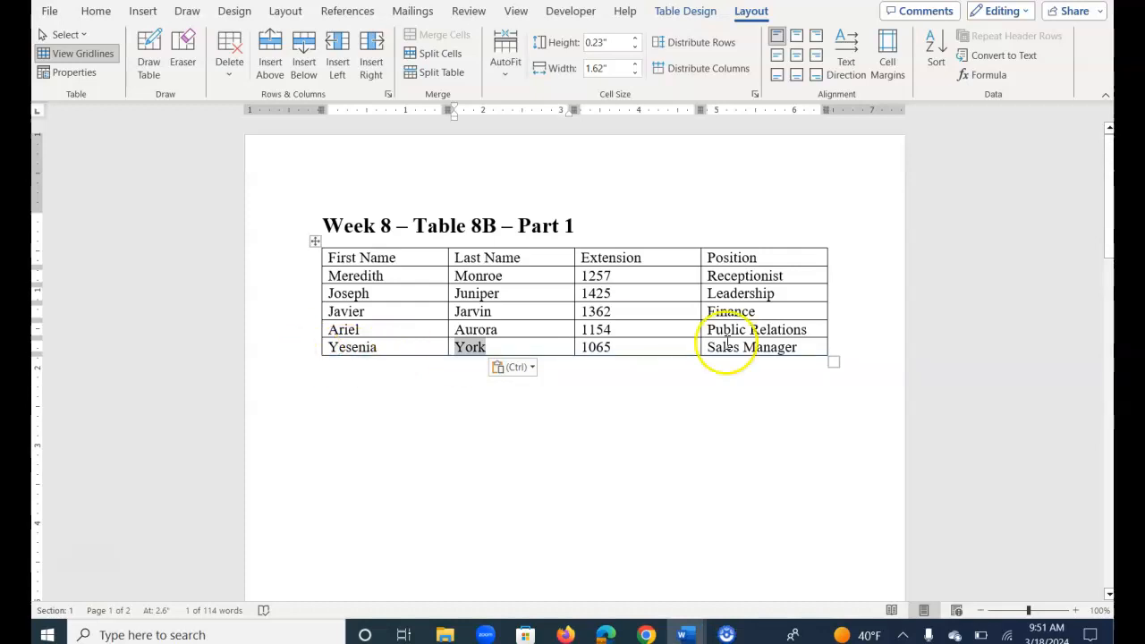
click(817, 351)
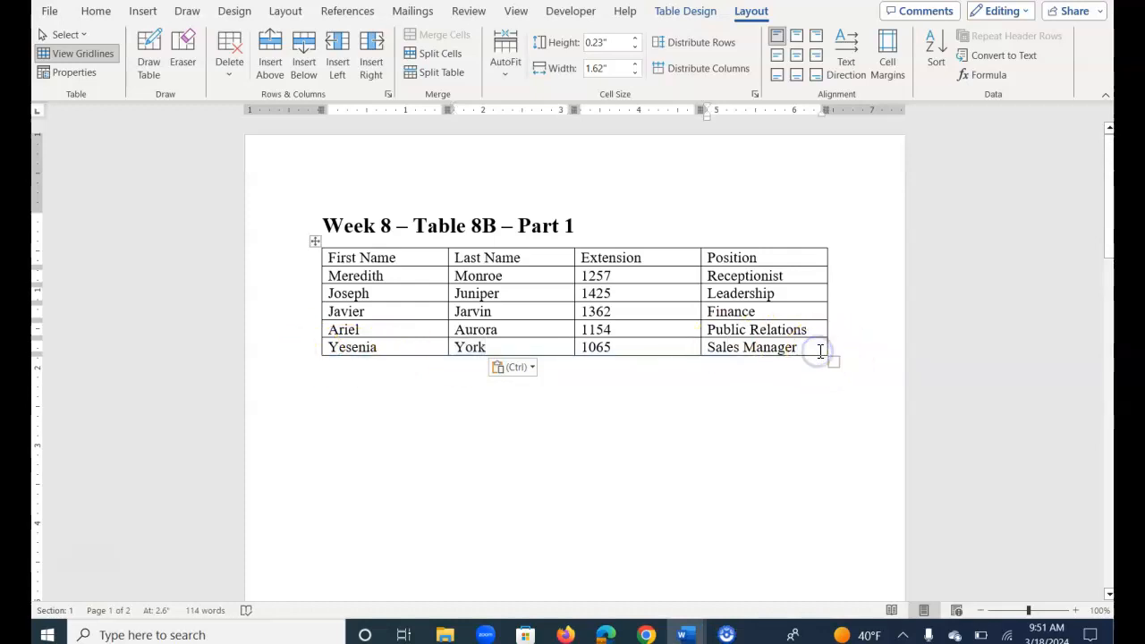
key(Tab)
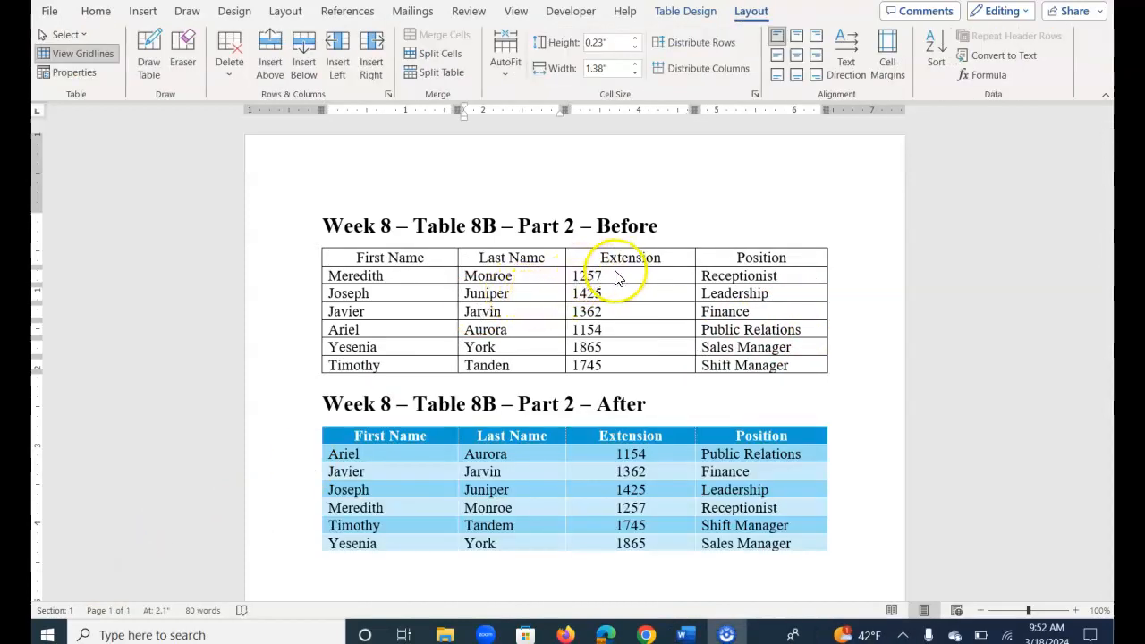
Make the header row of the Part 2 Before table bold
click(276, 259)
click(291, 219)
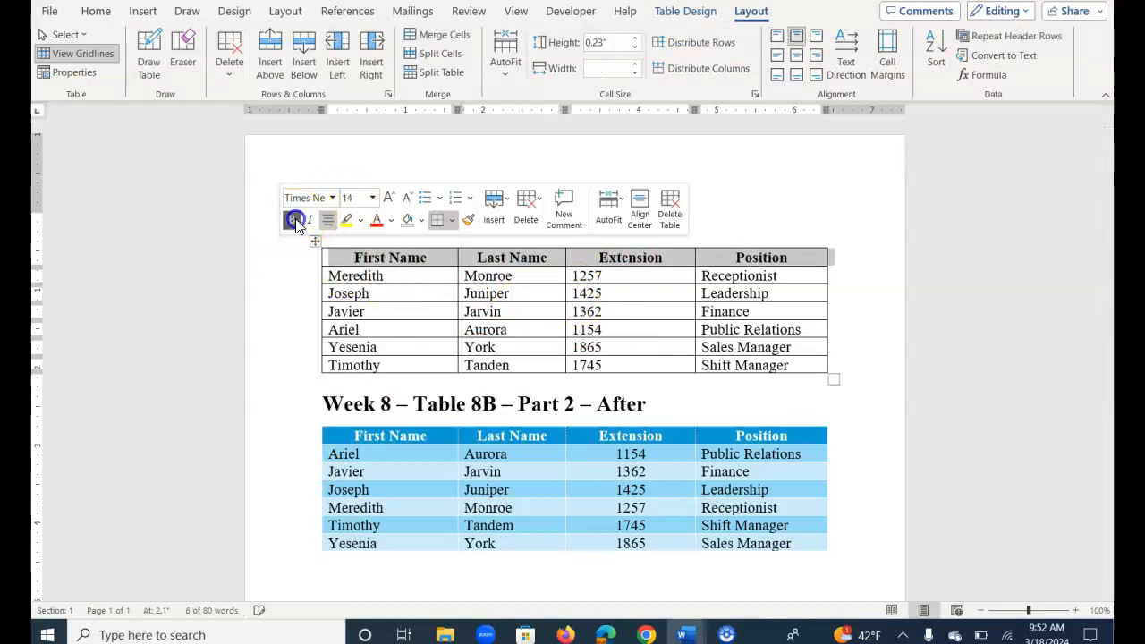
click(624, 279)
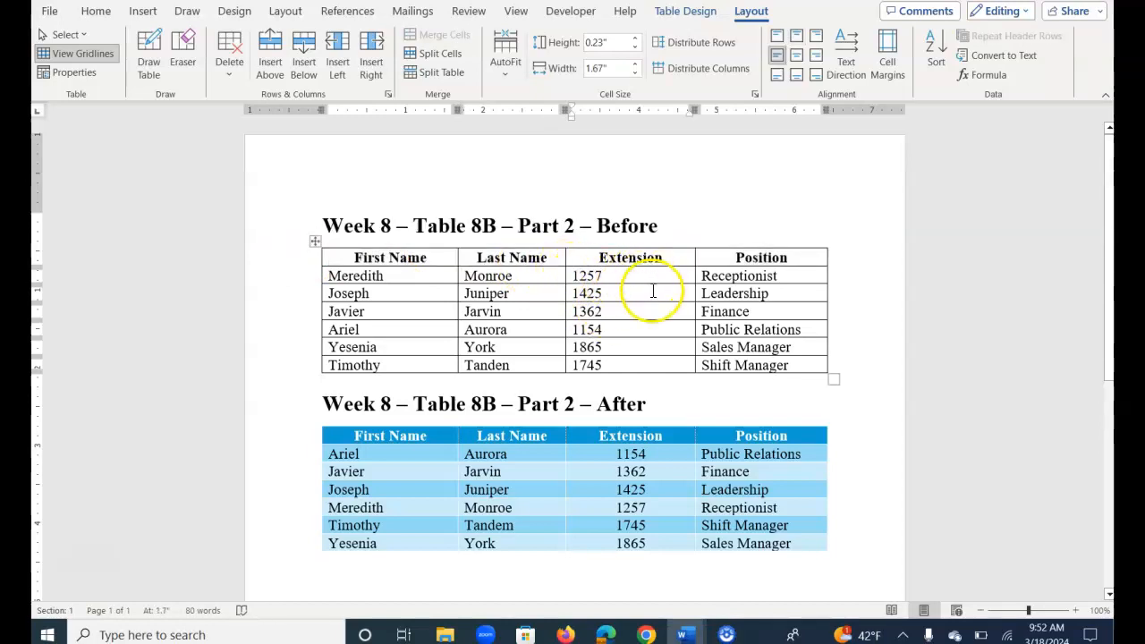
Center the extension numbers horizontally and vertically in their cells in the Before table
drag(637, 268, 627, 365)
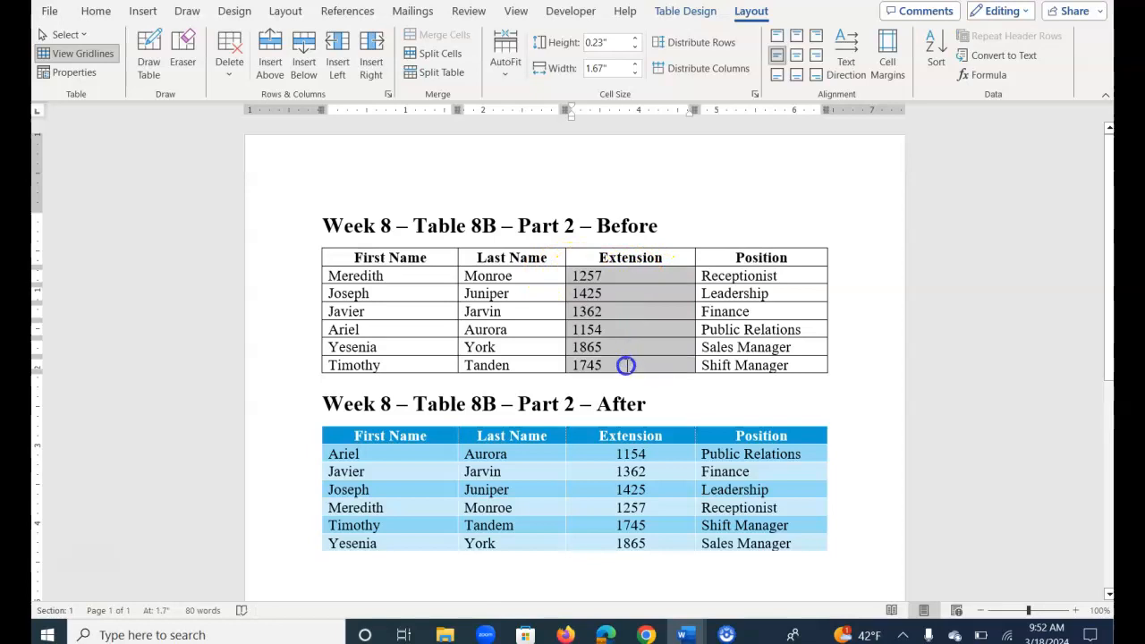
click(800, 58)
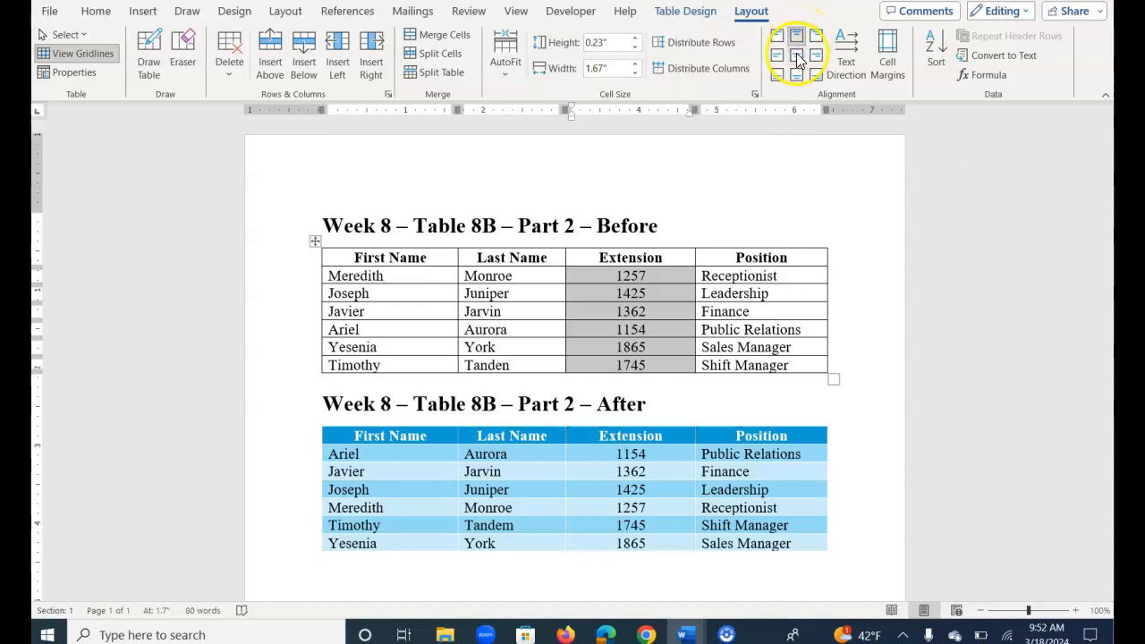
click(598, 312)
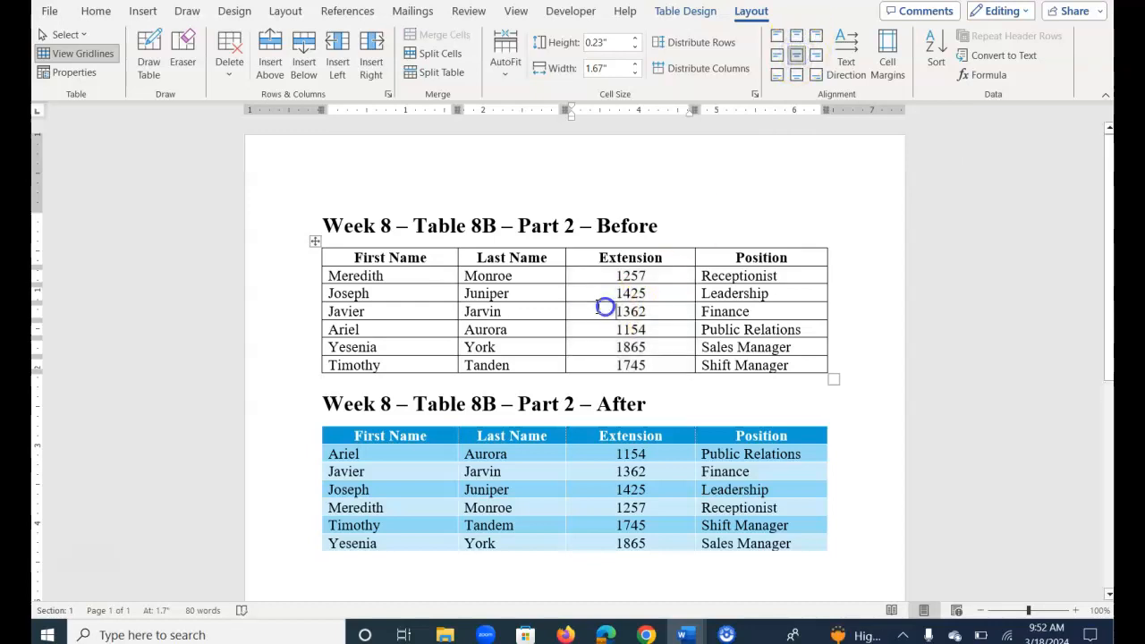
Sort the Before table, which has a header row, by Last Name and then by First Name, both ascending
click(526, 276)
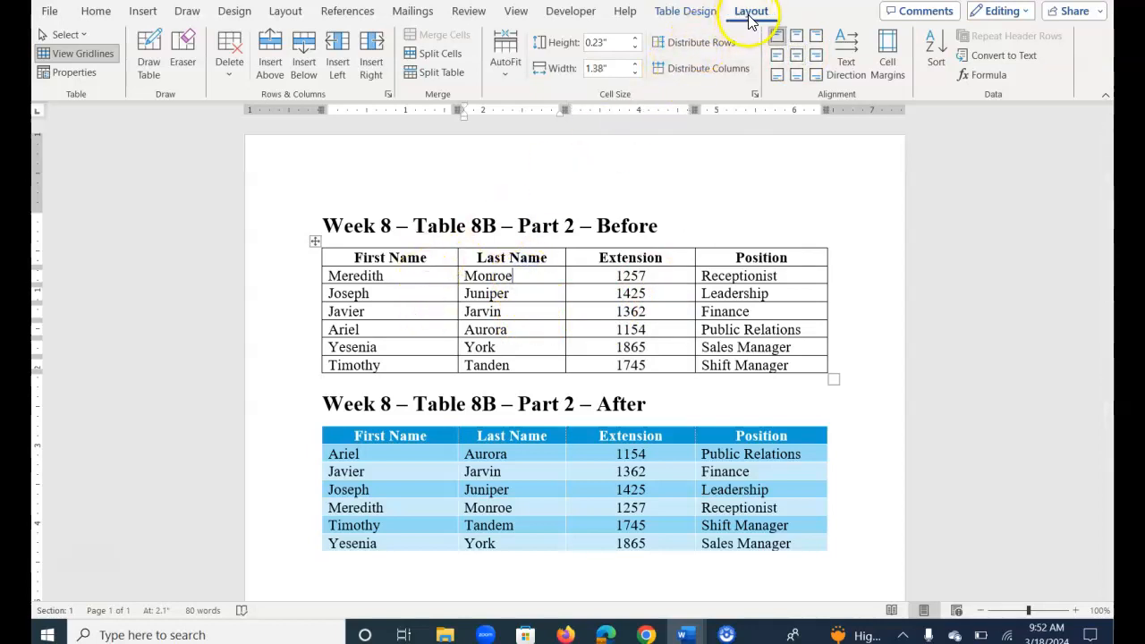
click(936, 49)
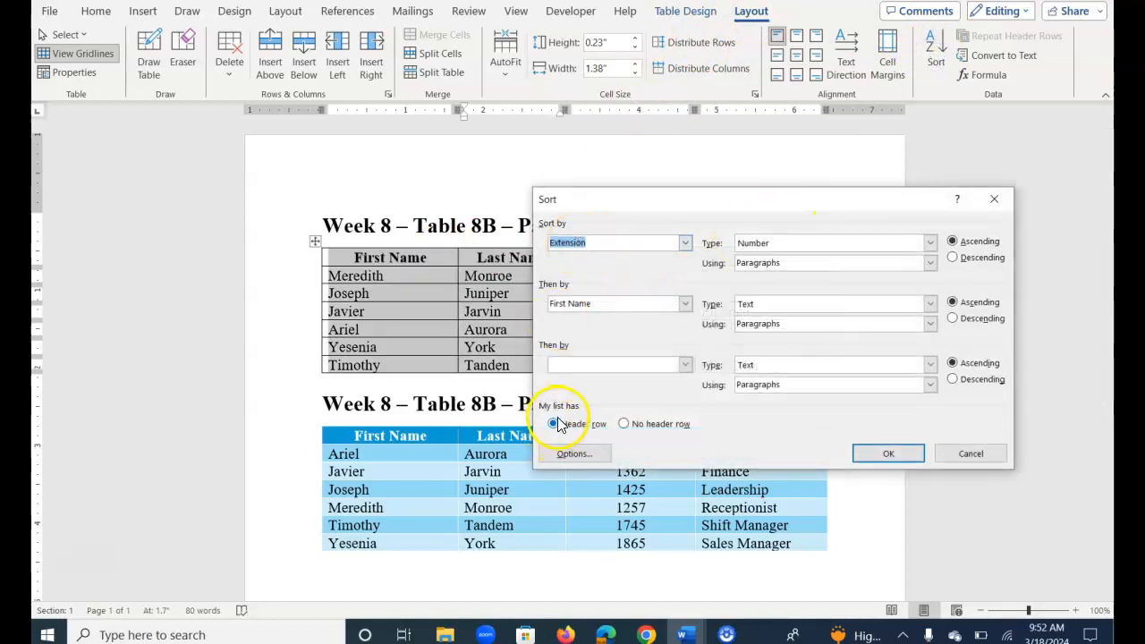
click(684, 243)
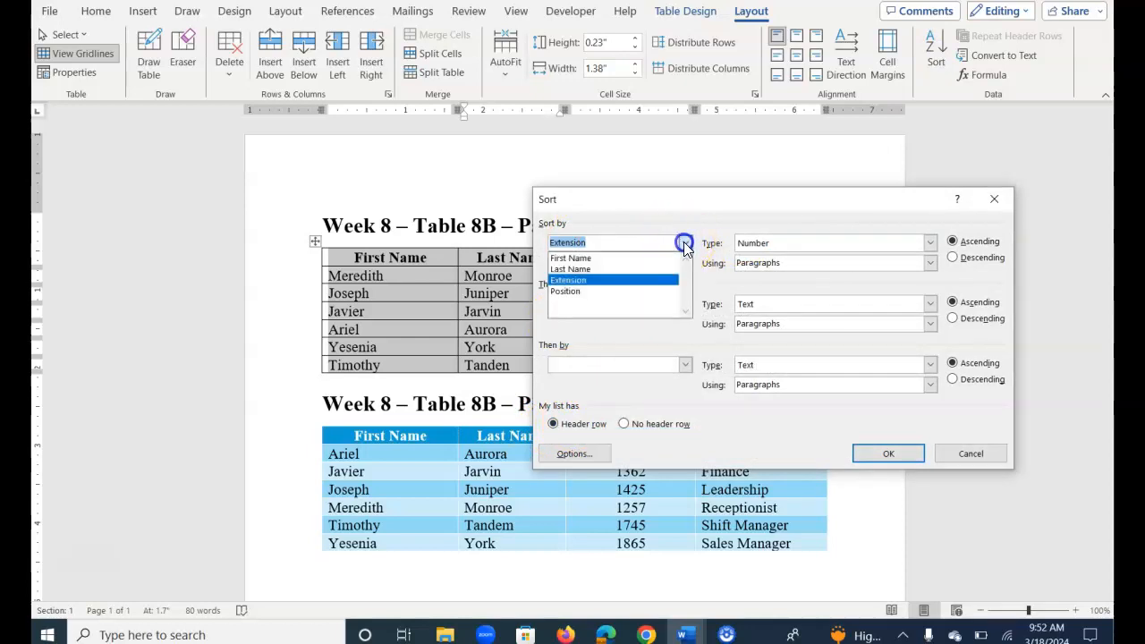
click(612, 270)
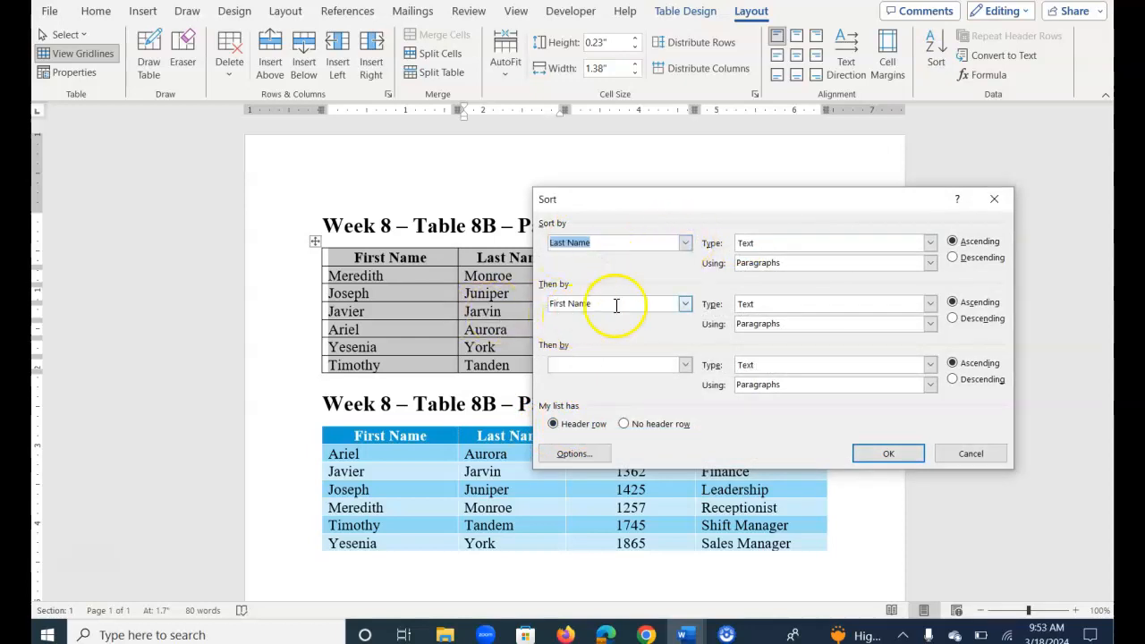
click(685, 303)
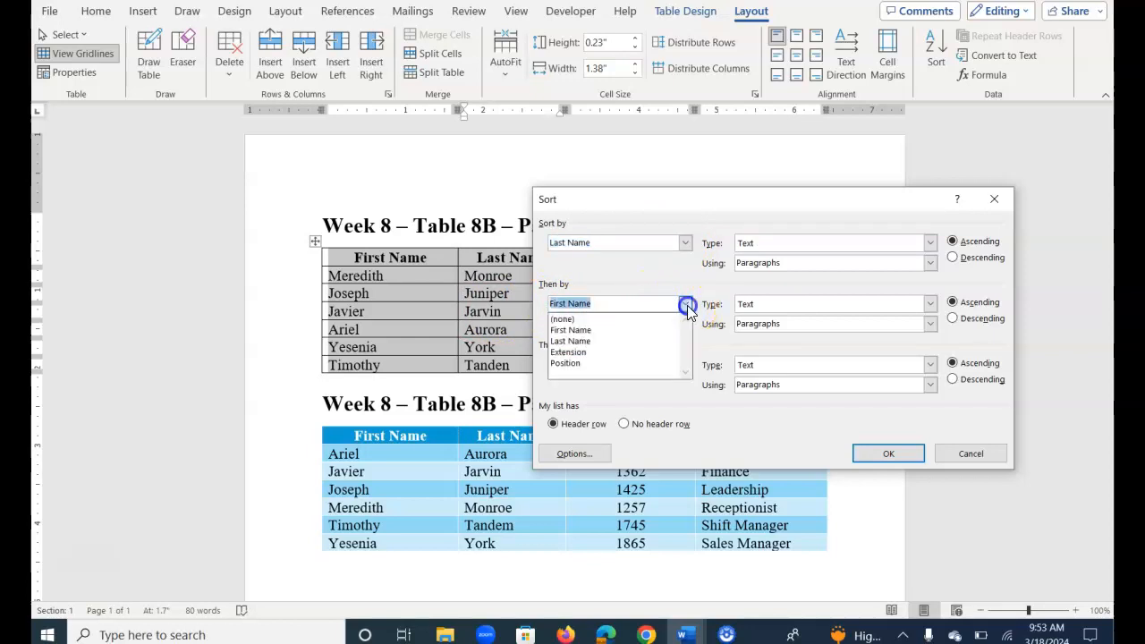
click(591, 331)
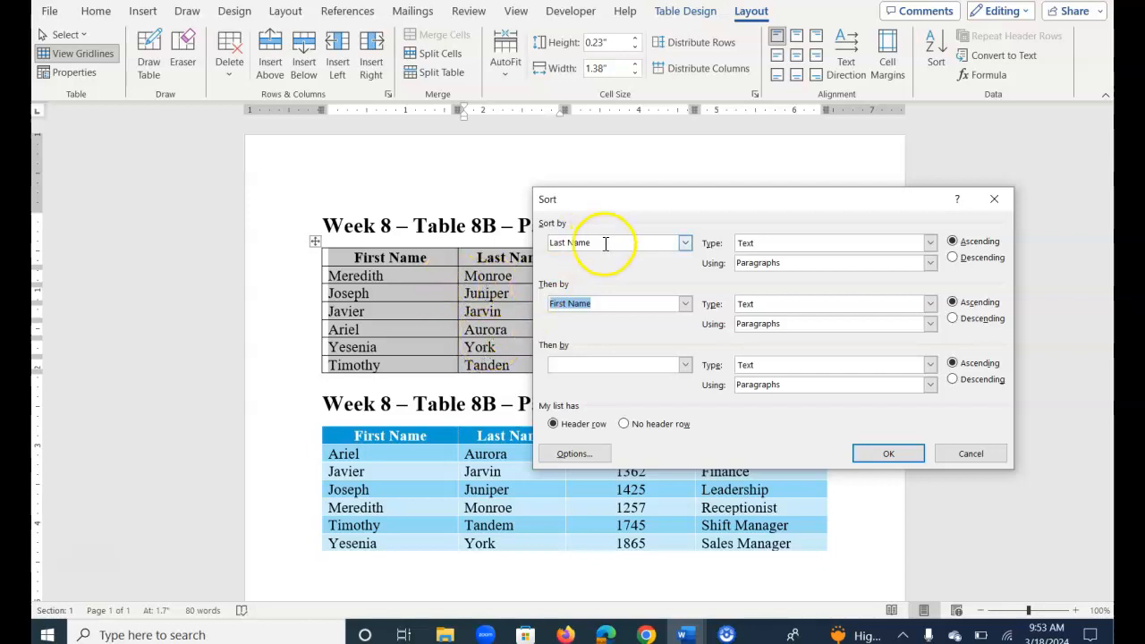
click(879, 458)
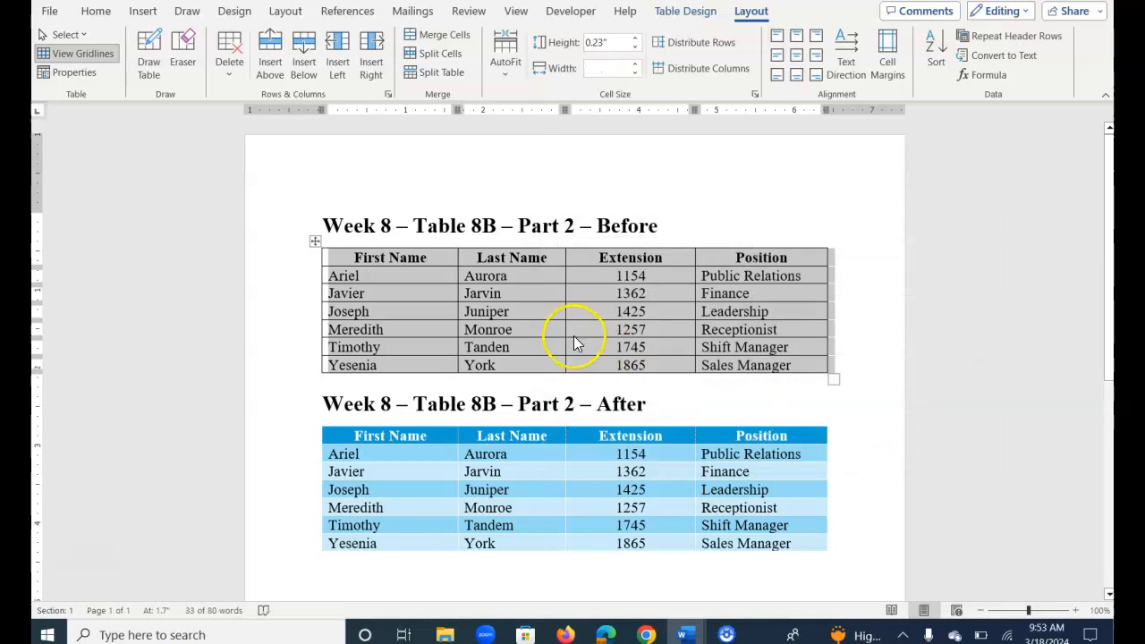
Bring up the table style options for the Before table
click(573, 338)
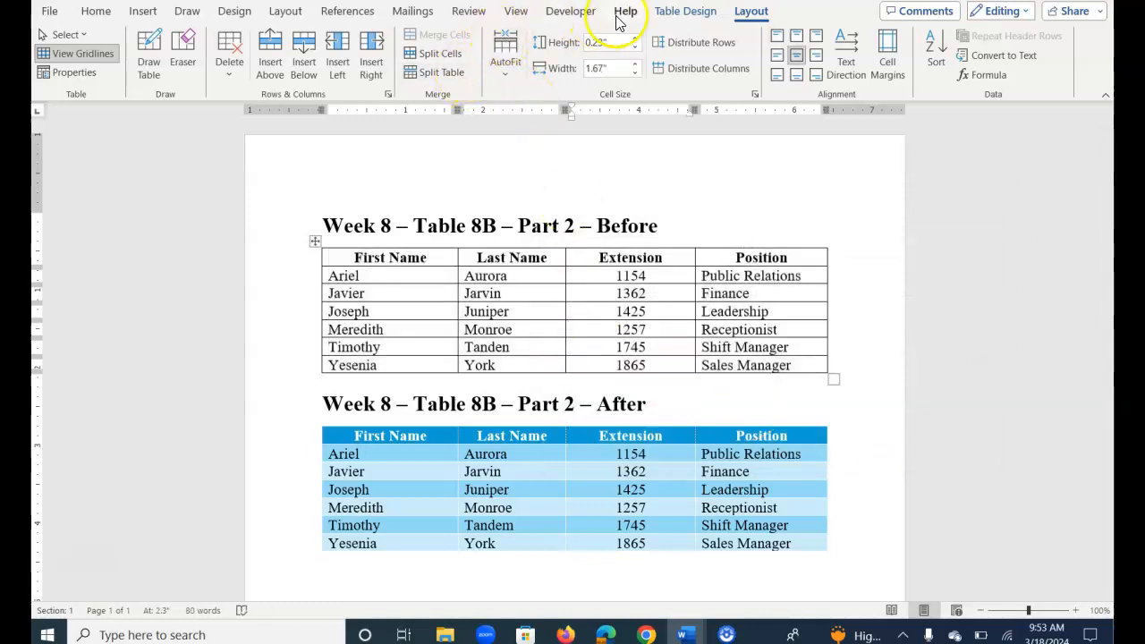
click(685, 13)
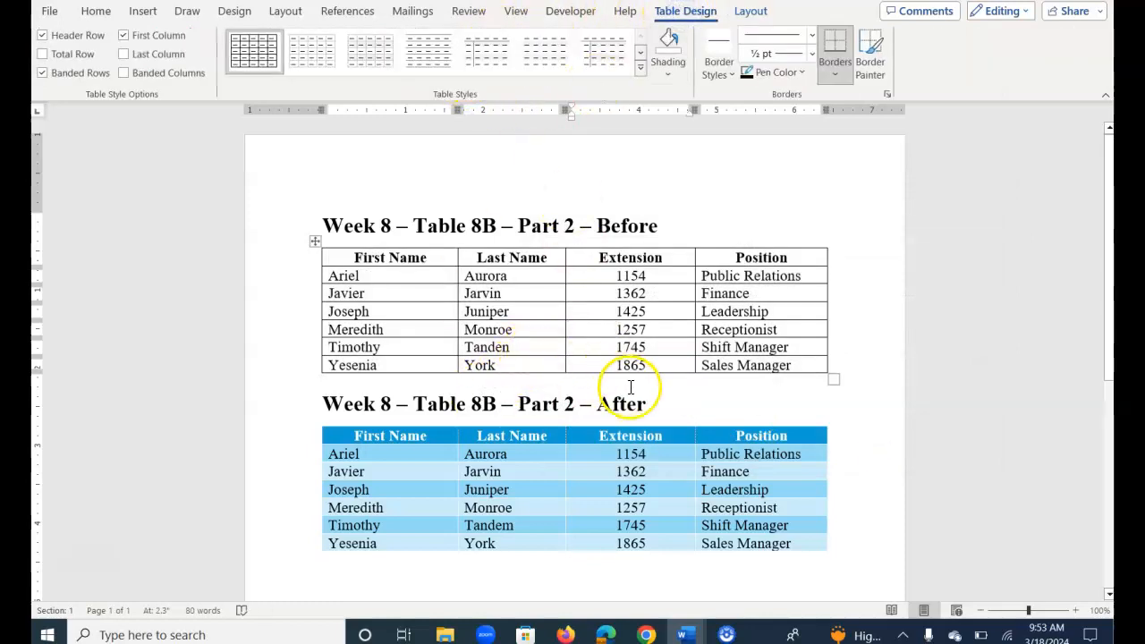